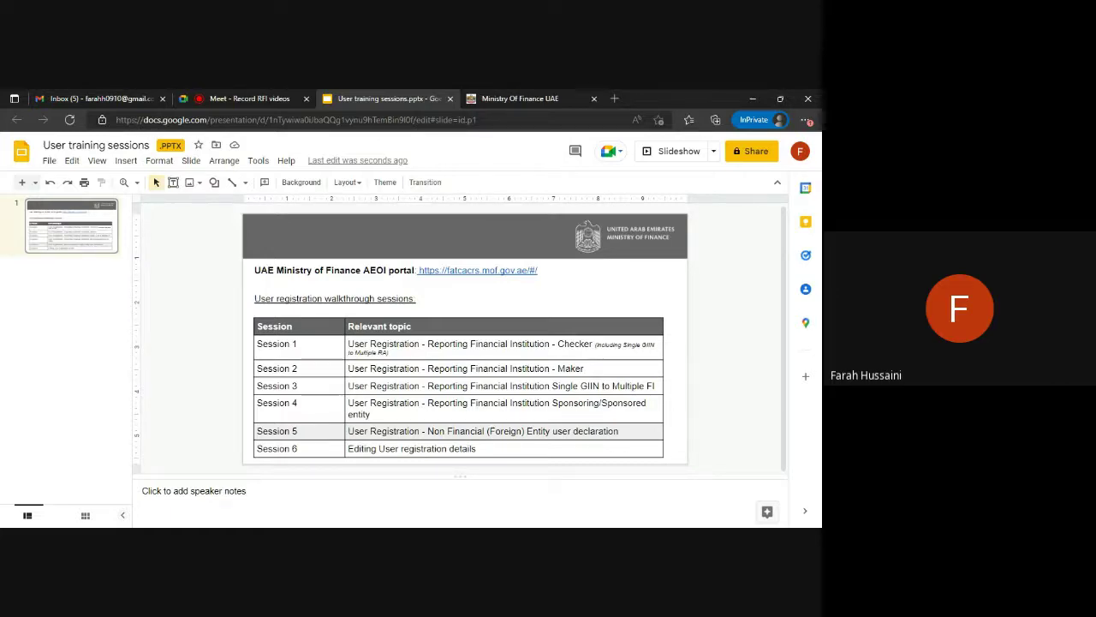
# Switch from the Google Slides tab to the Ministry of Finance AEOI portal tab.
pyautogui.hotkey('ctrl', 'Tab')
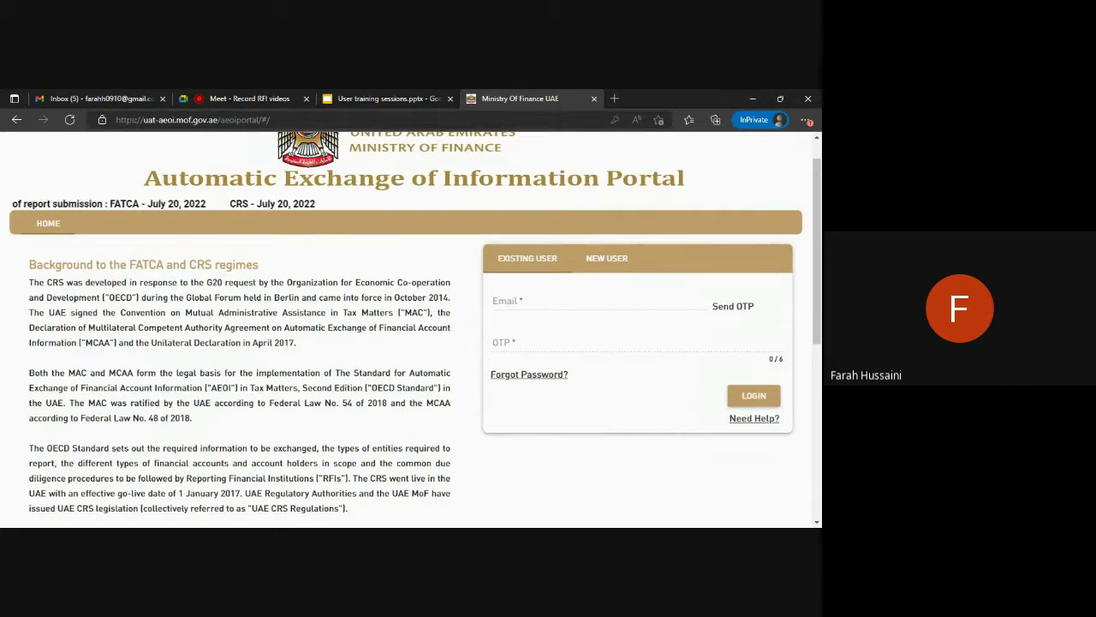
# Start a new Reporting Entity sign-up with the entity's e-mail address and request an OTP.
pyautogui.click(601, 262)
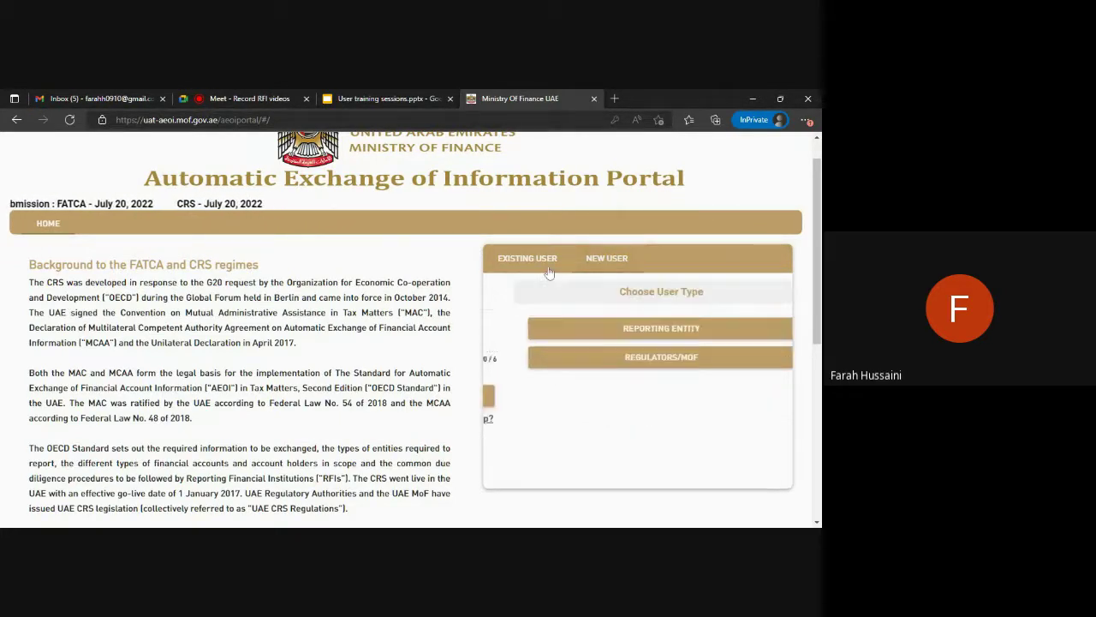
pyautogui.click(620, 330)
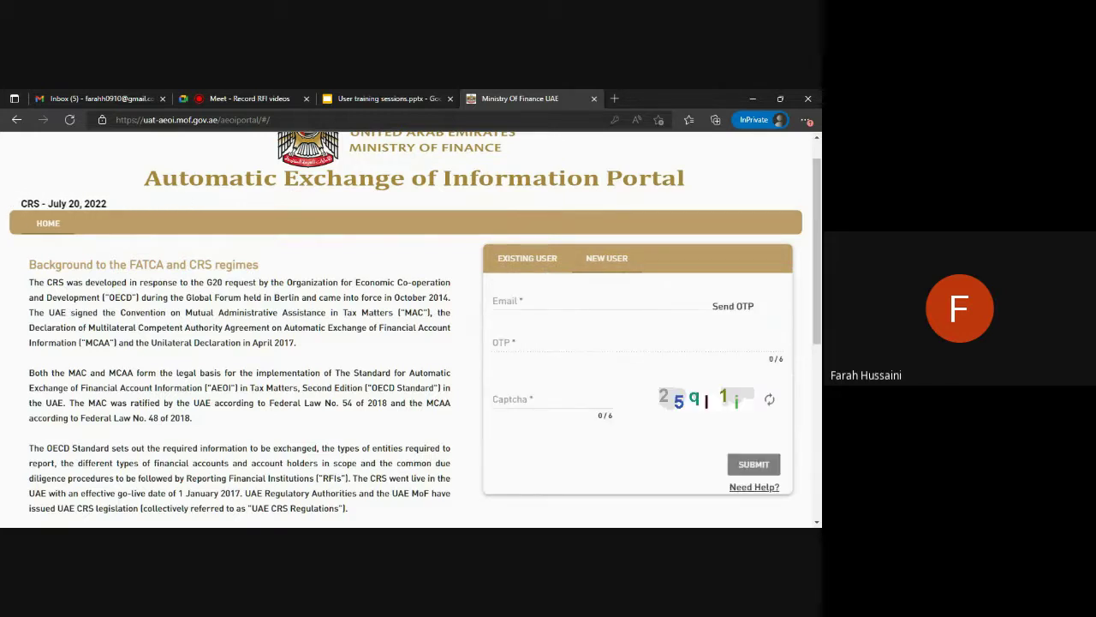
pyautogui.click(583, 302)
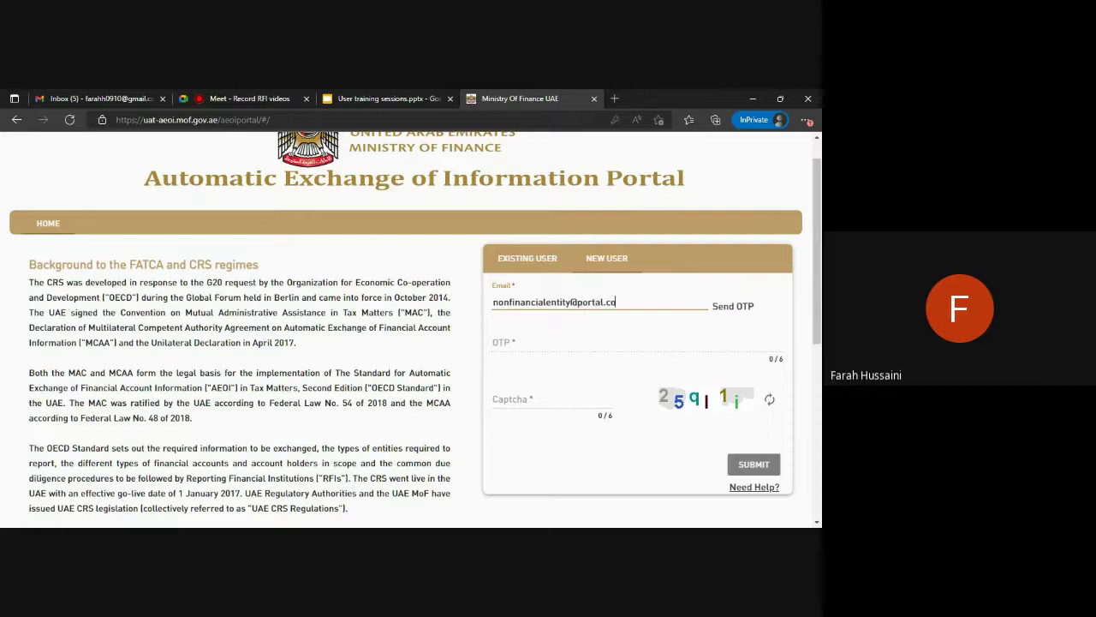
pyautogui.press('Return')
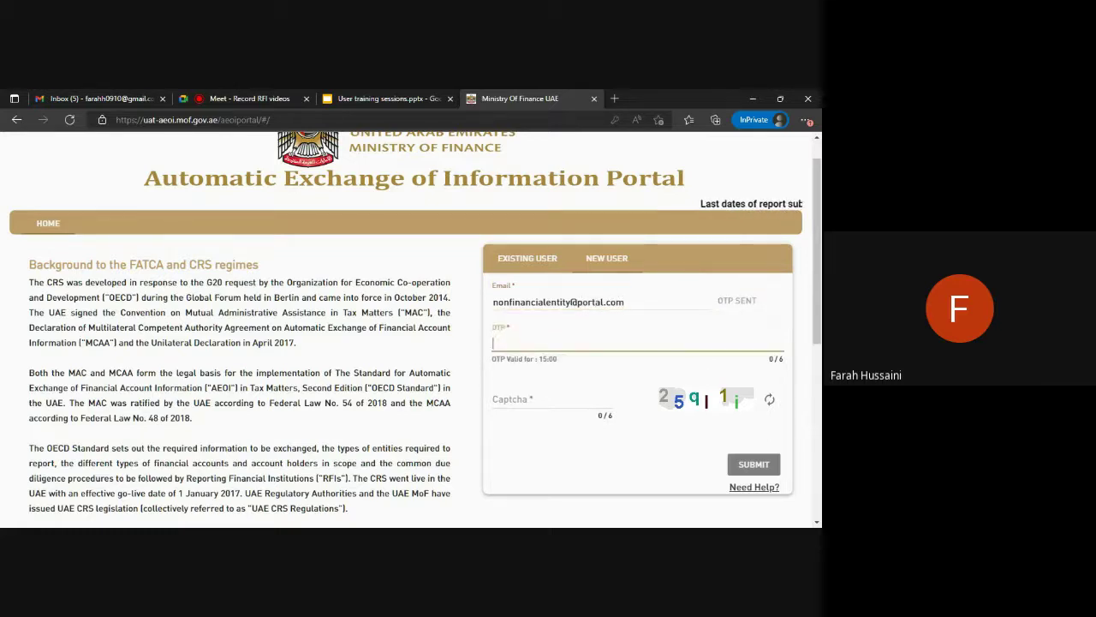
# Enter the received one-time password and the captcha code, then submit the sign-up.
pyautogui.write('123456')
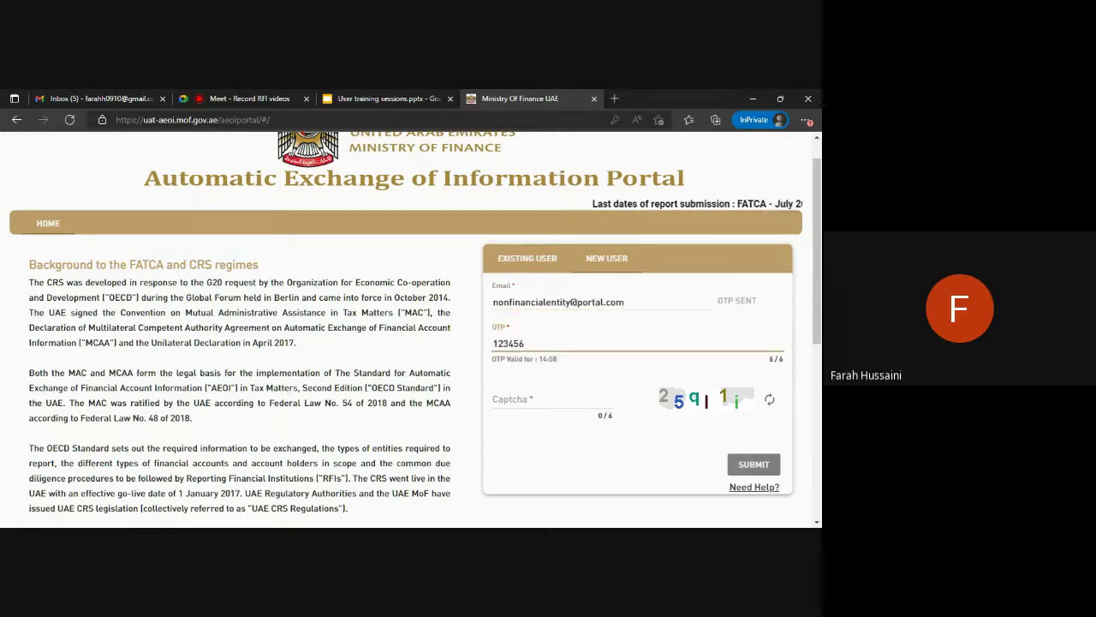
pyautogui.click(509, 399)
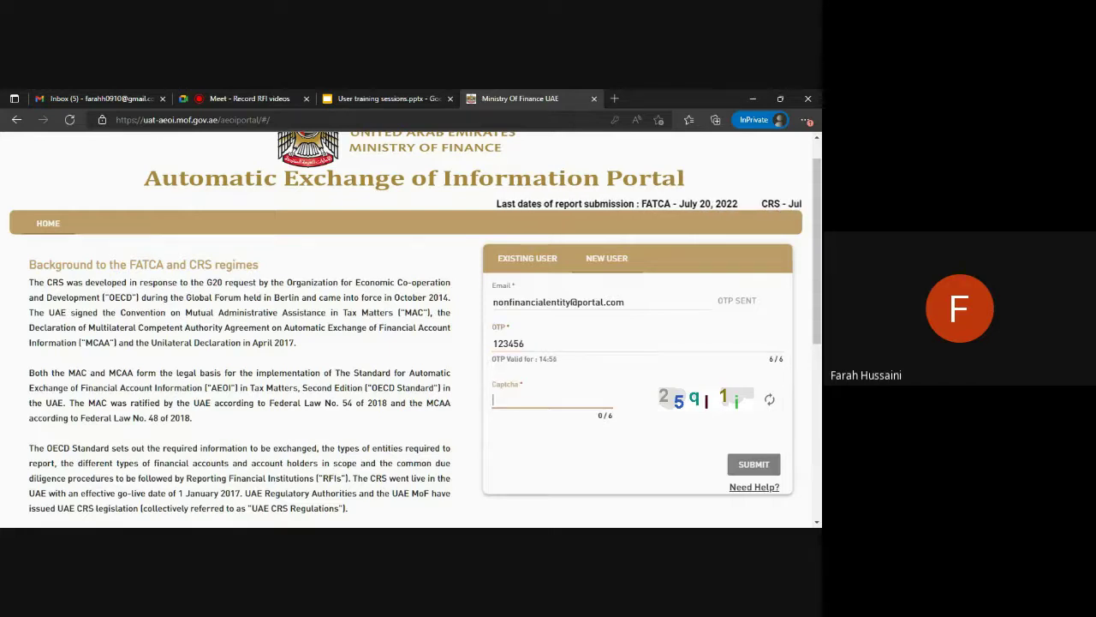
pyautogui.write('25q')
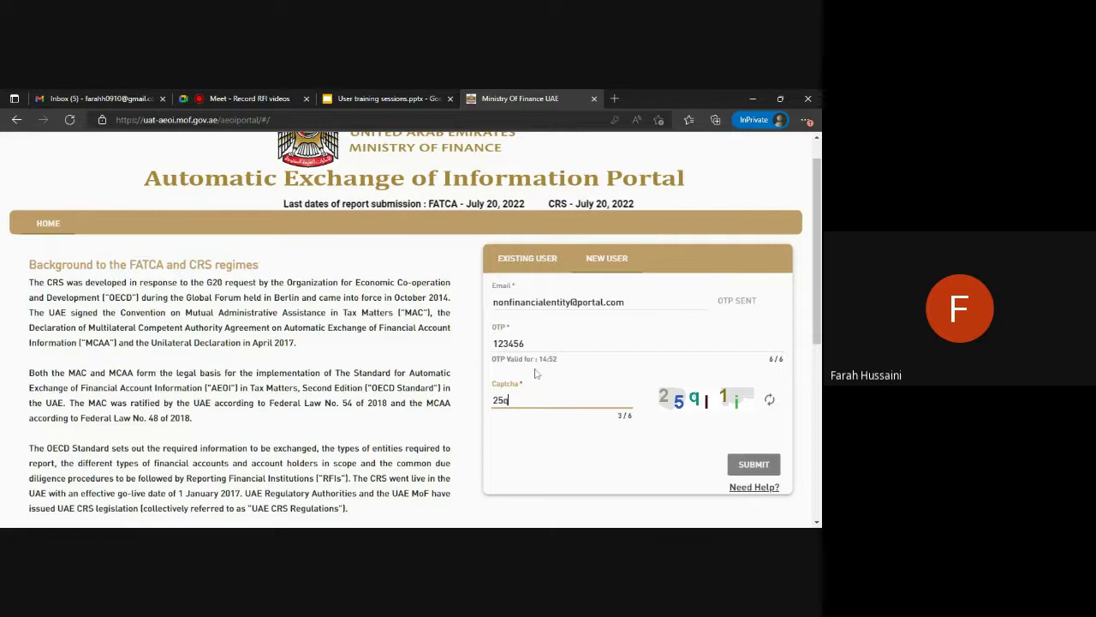
pyautogui.write('l1i')
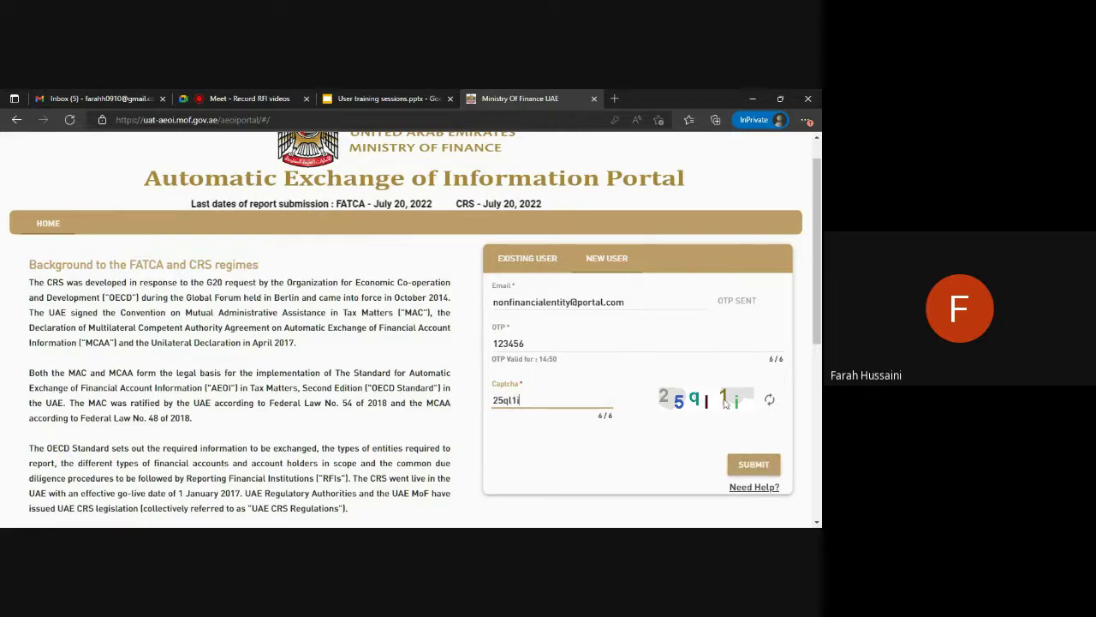
pyautogui.click(754, 464)
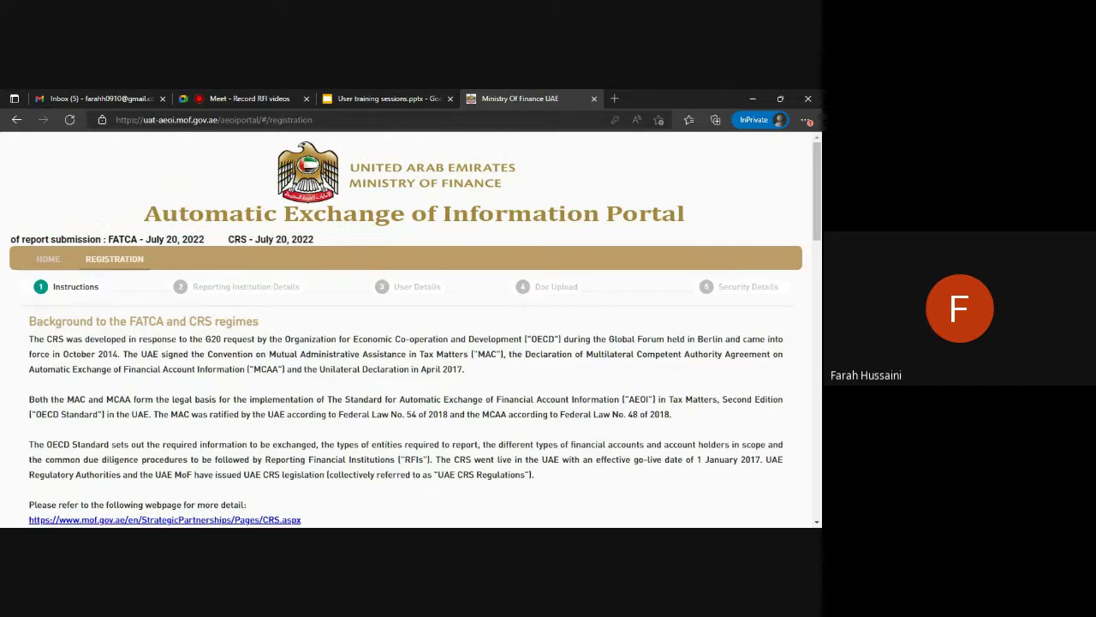
# Read through the registration instructions and advance to Reporting Institution Details.
pyautogui.scroll(-2, 414, 328)
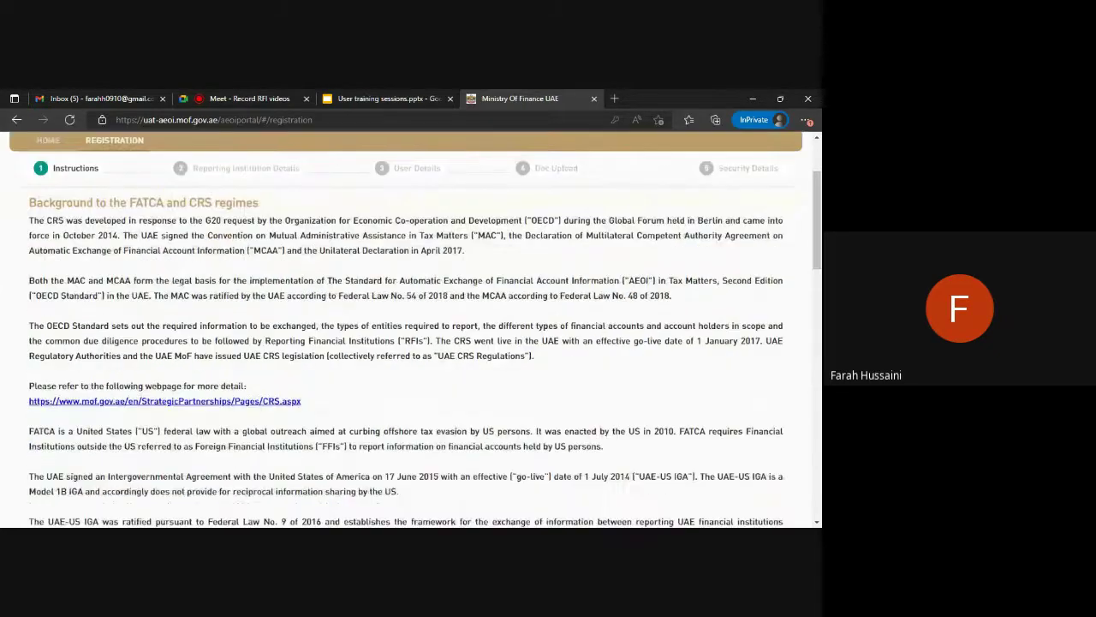
pyautogui.scroll(-9, 414, 328)
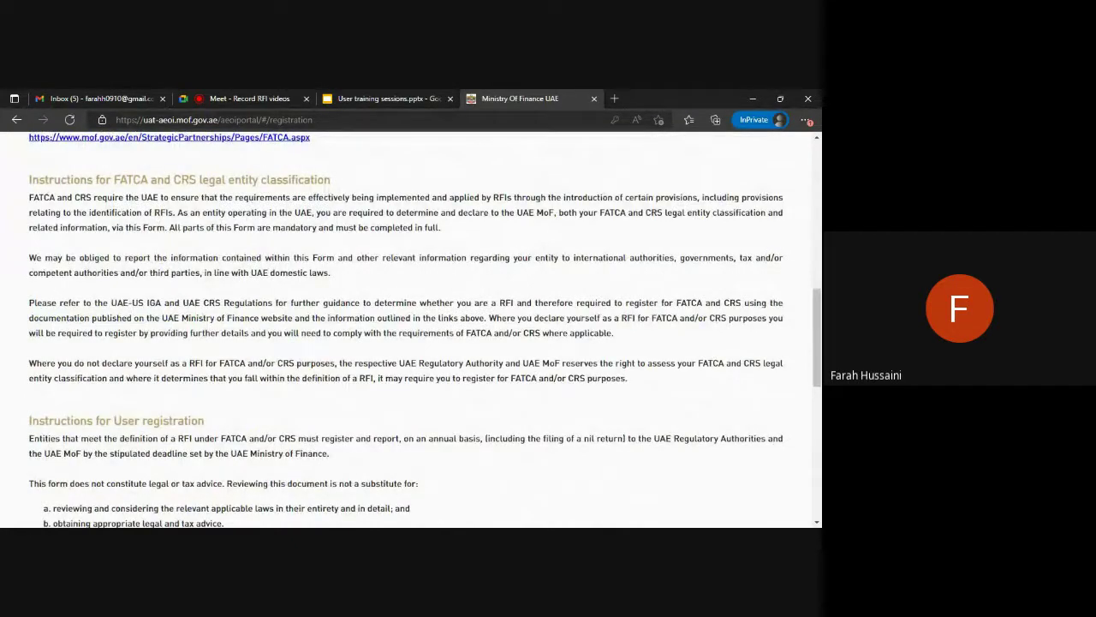
pyautogui.scroll(-1, 301, 334)
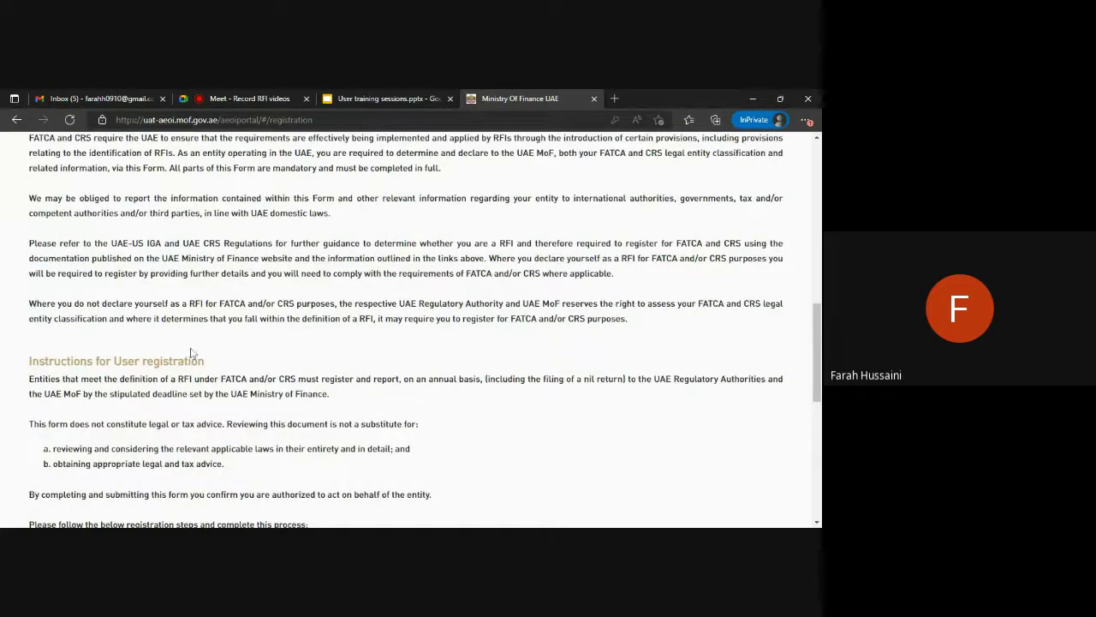
pyautogui.scroll(-6, 196, 352)
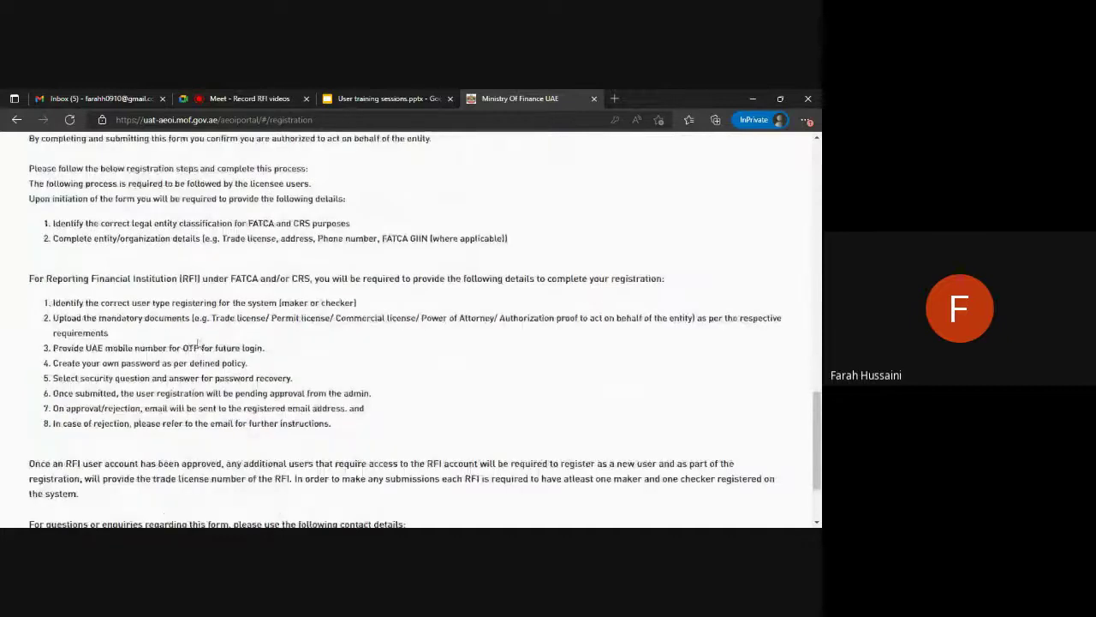
pyautogui.click(771, 475)
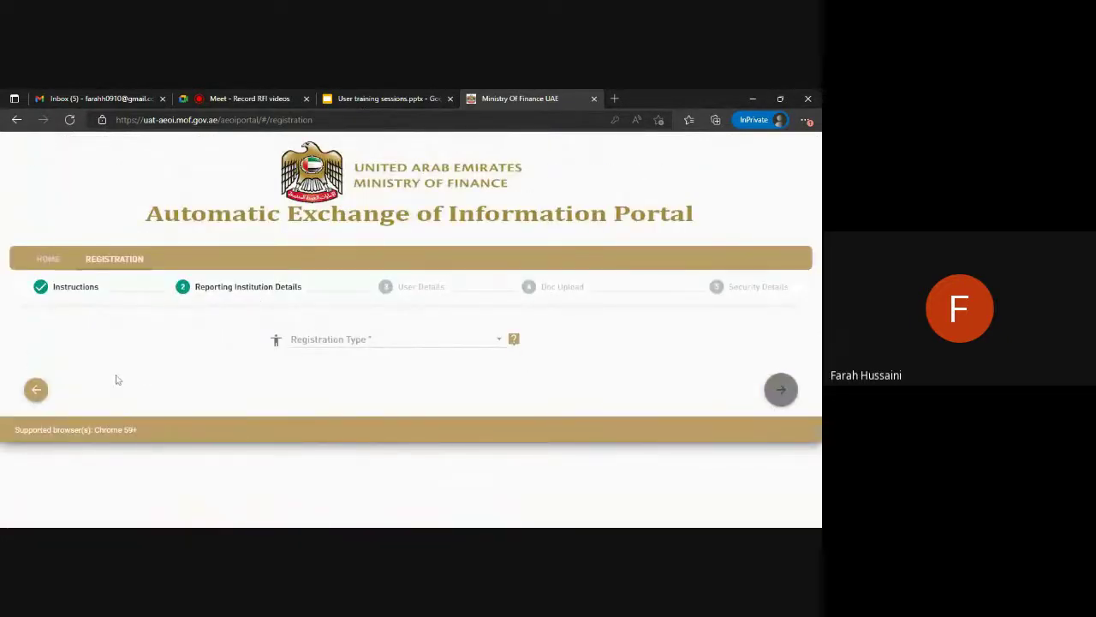
# Choose Single FI Registration, identify by Trade License Number, and search the entity's license number.
pyautogui.click(445, 339)
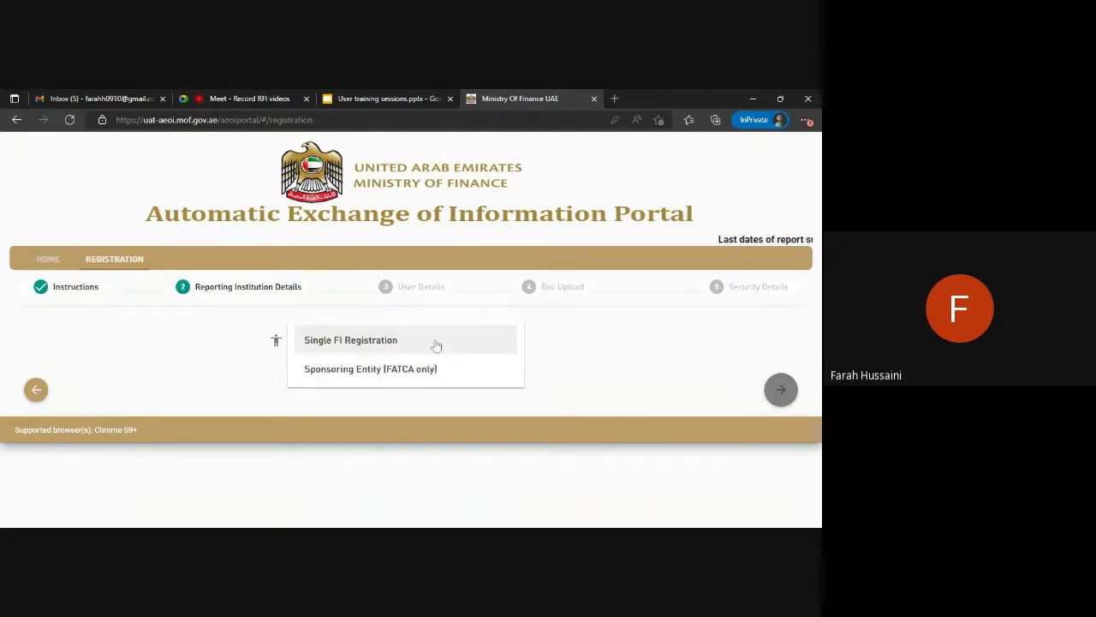
pyautogui.click(436, 344)
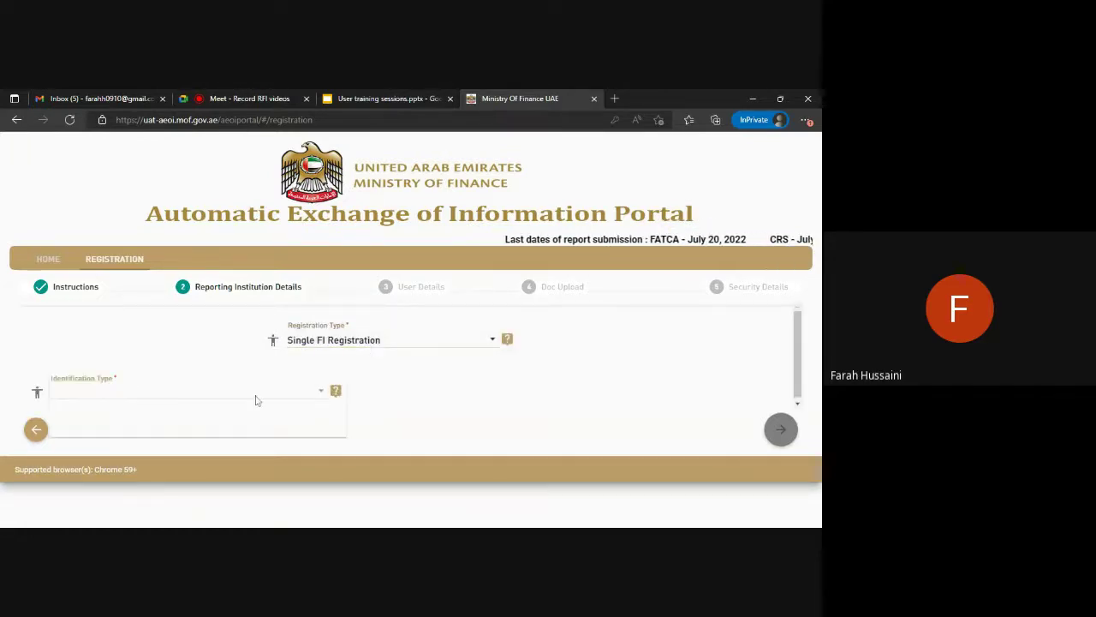
pyautogui.click(254, 398)
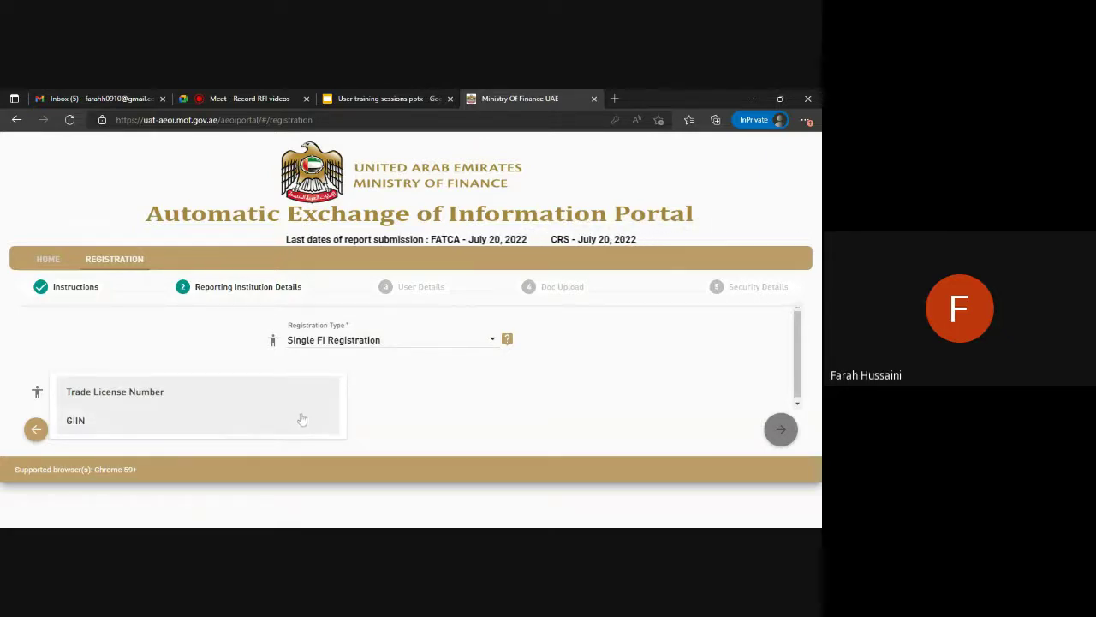
pyautogui.click(182, 392)
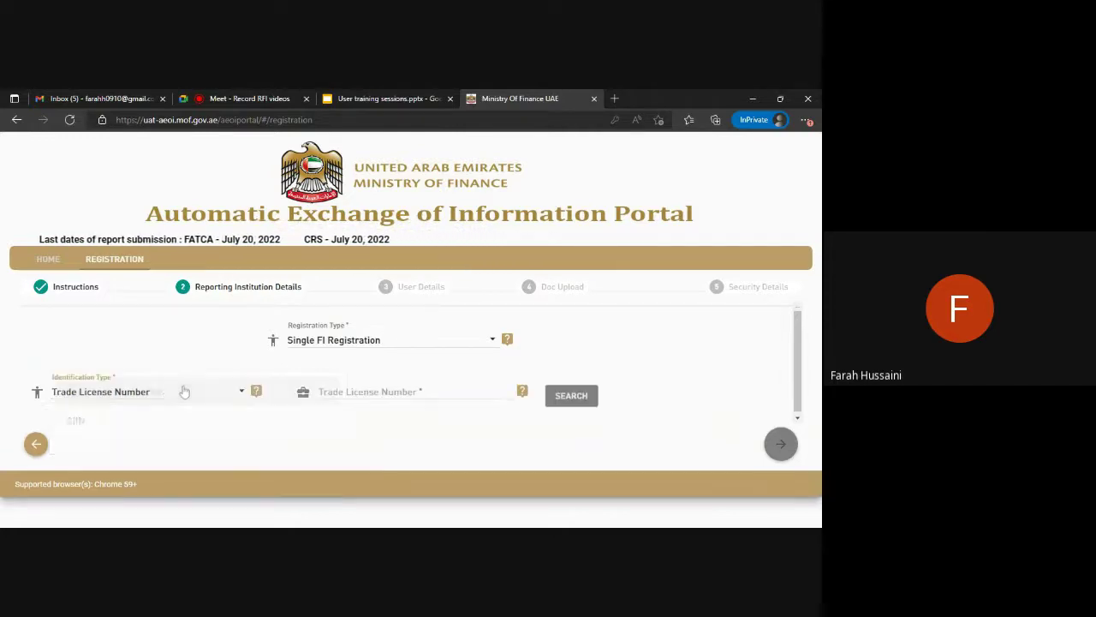
pyautogui.click(364, 382)
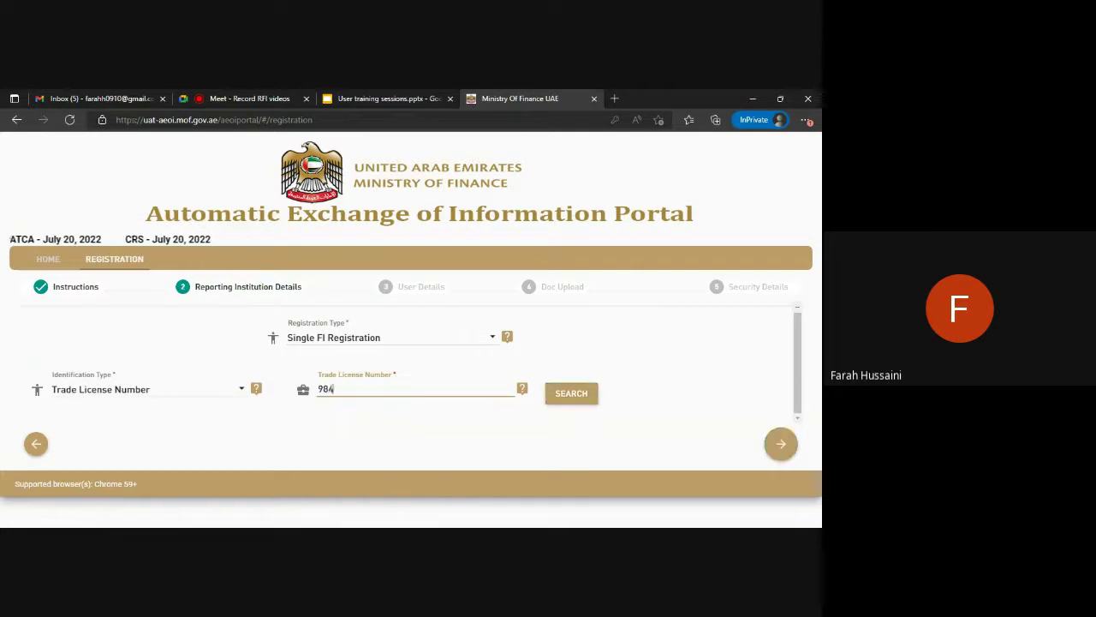
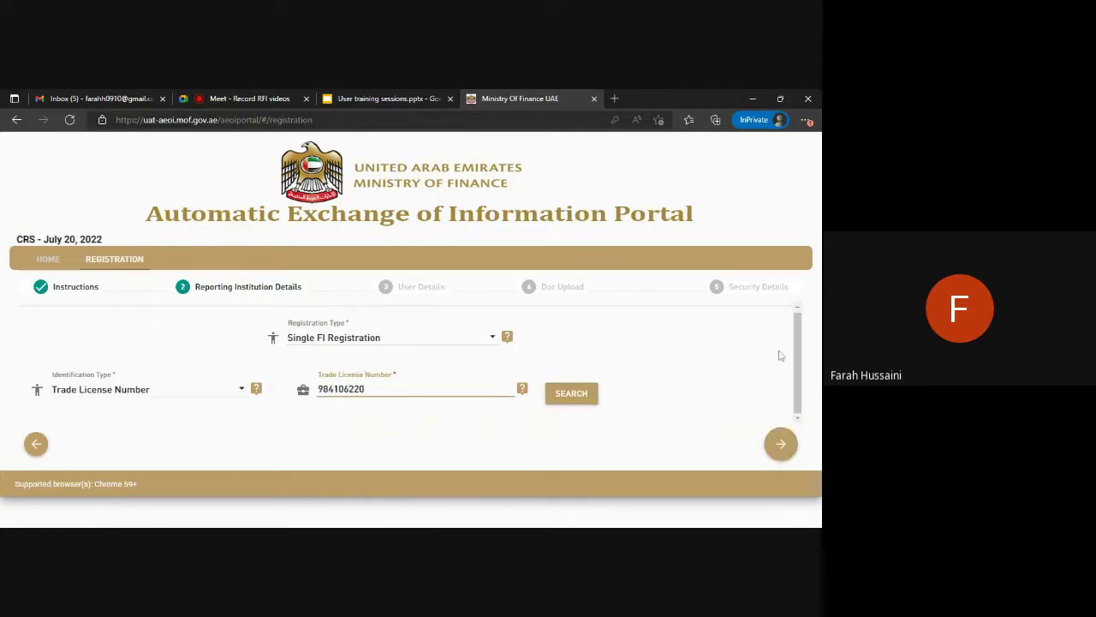
pyautogui.click(572, 396)
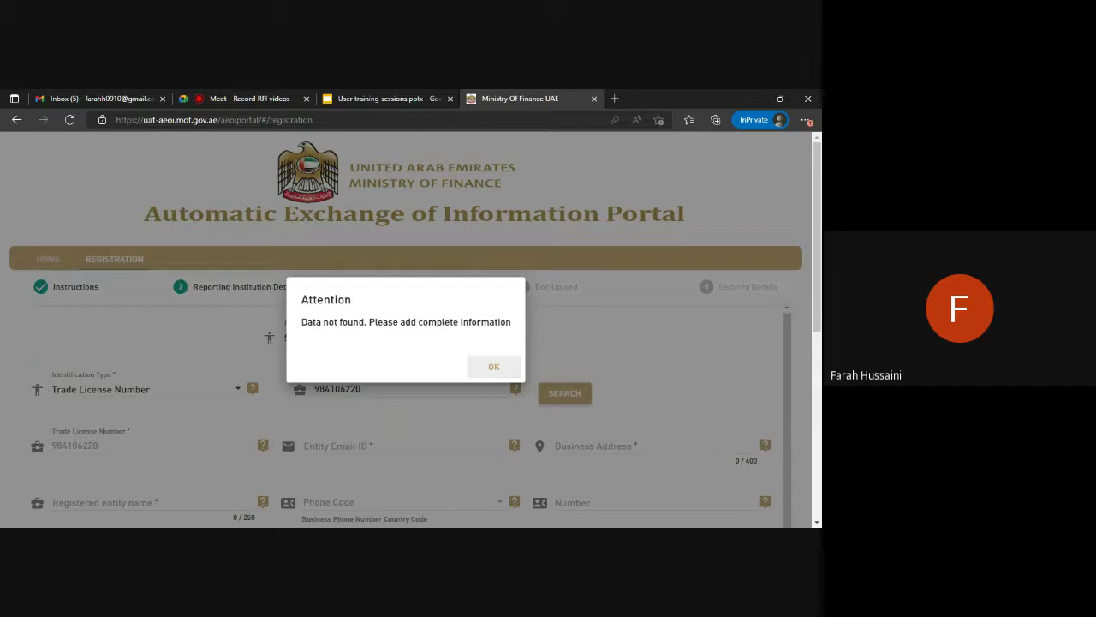
# Name the entity 'Non Financial Entity' and enter its phone number with the AE +971 code.
pyautogui.click(497, 369)
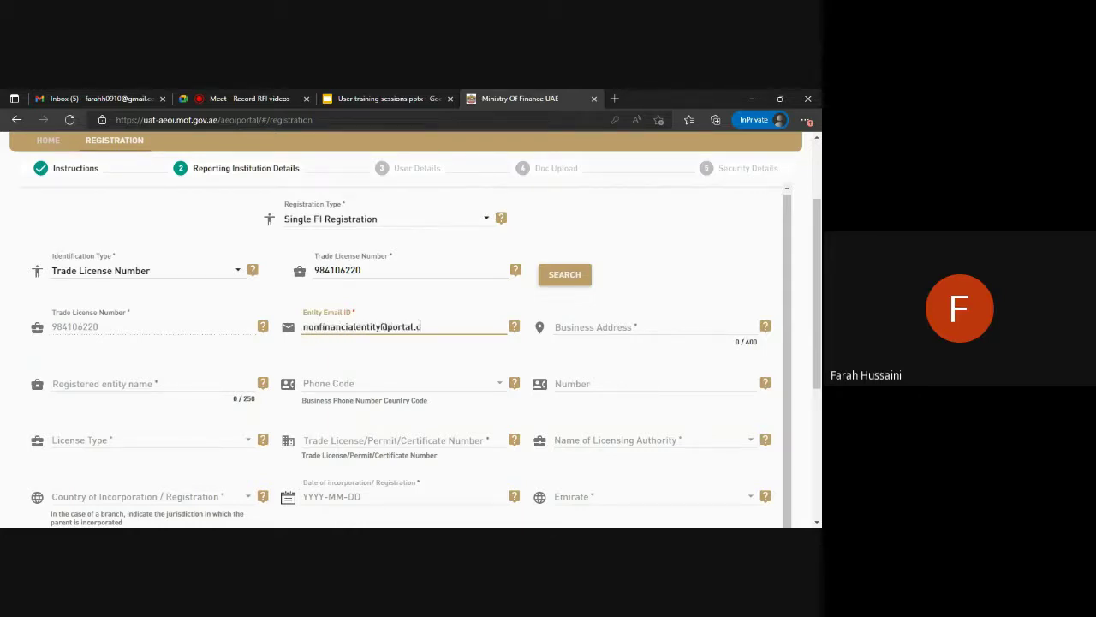
pyautogui.click(651, 326)
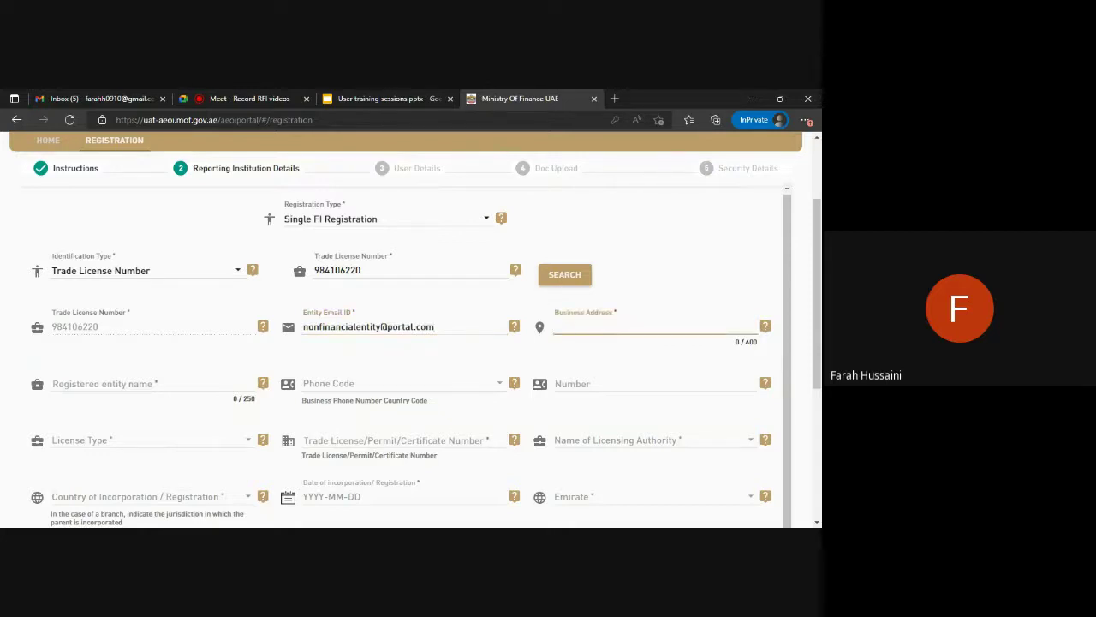
pyautogui.click(148, 383)
pyautogui.write('Non Finan')
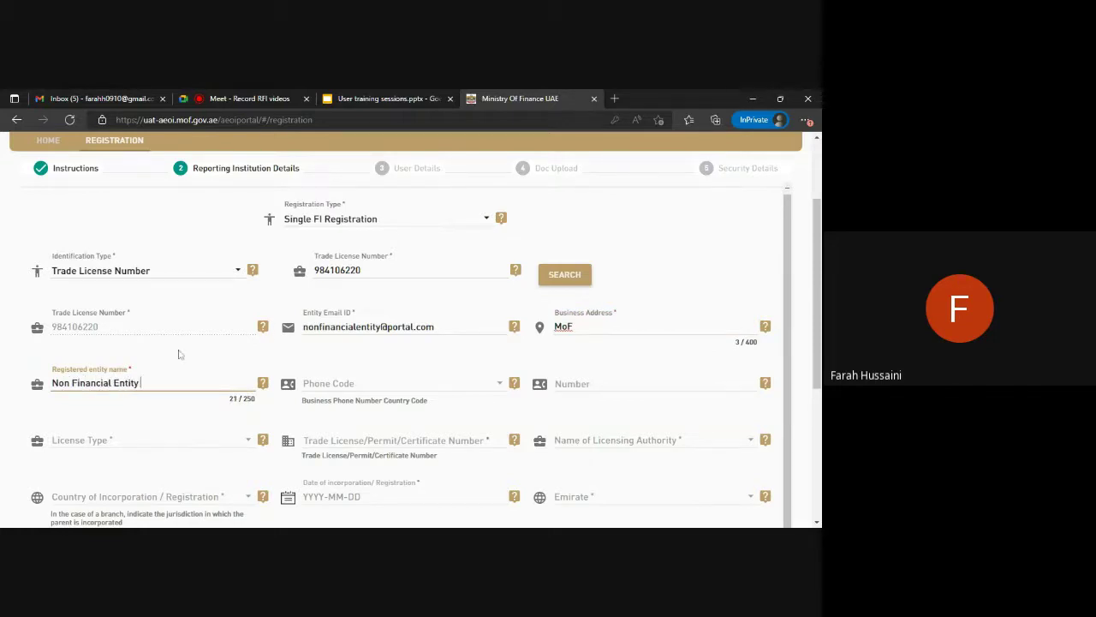
pyautogui.write('cial Entity')
pyautogui.scroll(-1, 309, 368)
pyautogui.click(503, 332)
pyautogui.press('Return')
pyautogui.press('Tab')
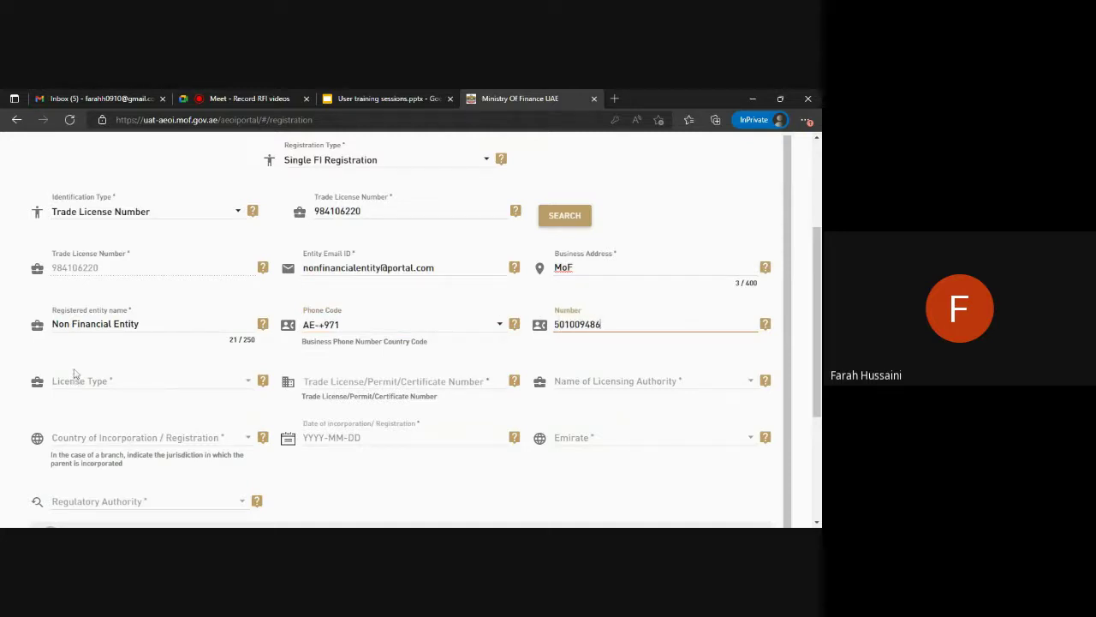
# Set licence type to Trade License issued by Dubai World Trade Center.
pyautogui.click(75, 373)
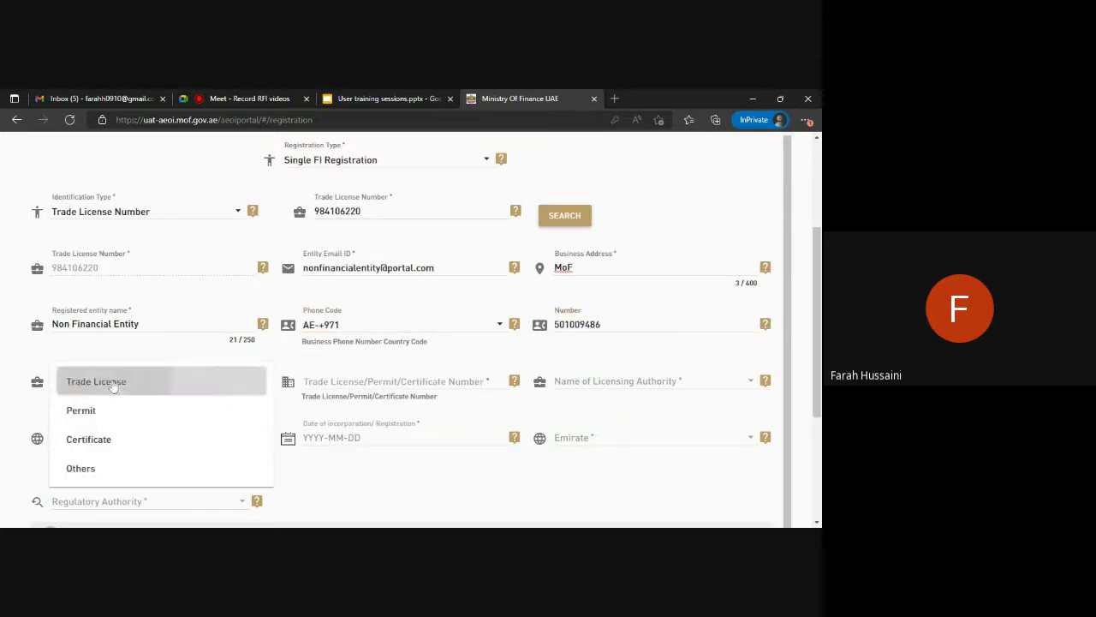
pyautogui.click(112, 382)
pyautogui.press('Tab')
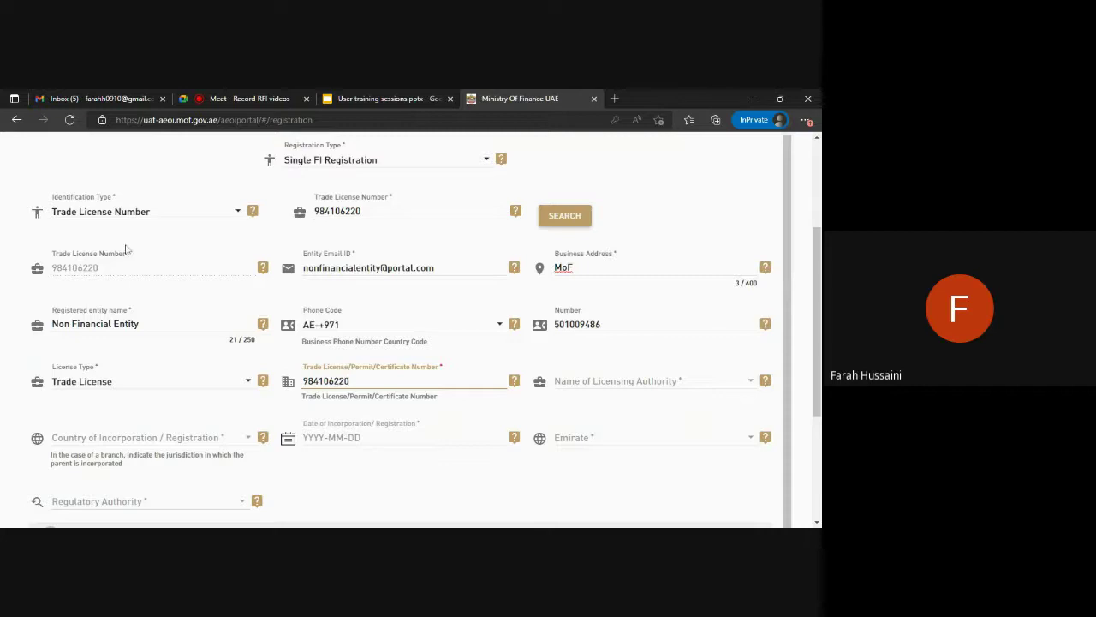
pyautogui.scroll(-1, 273, 271)
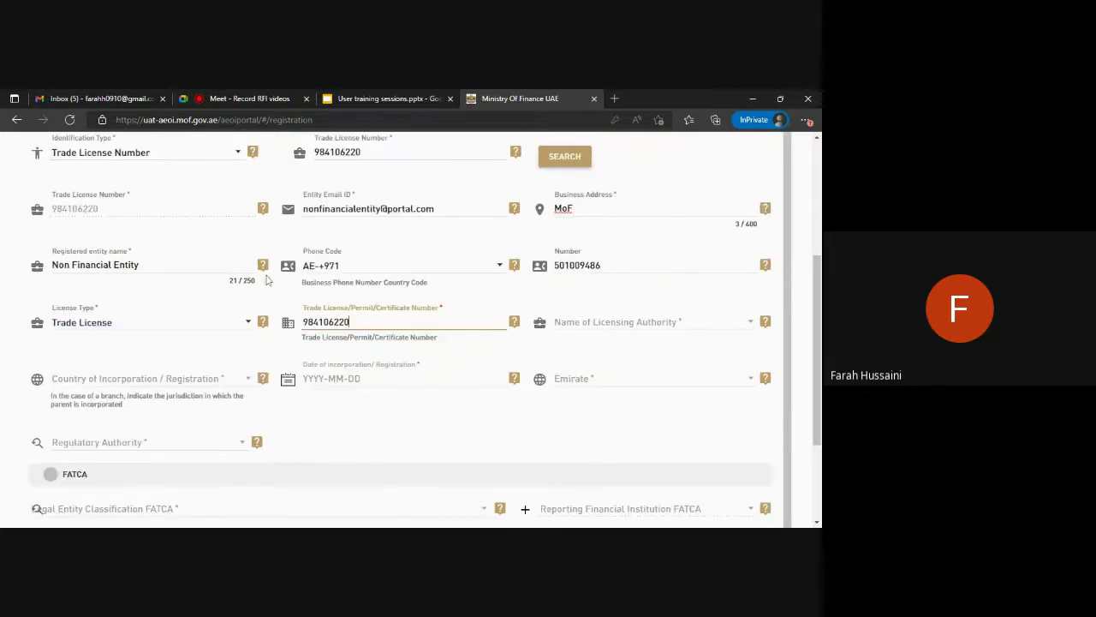
pyautogui.click(579, 324)
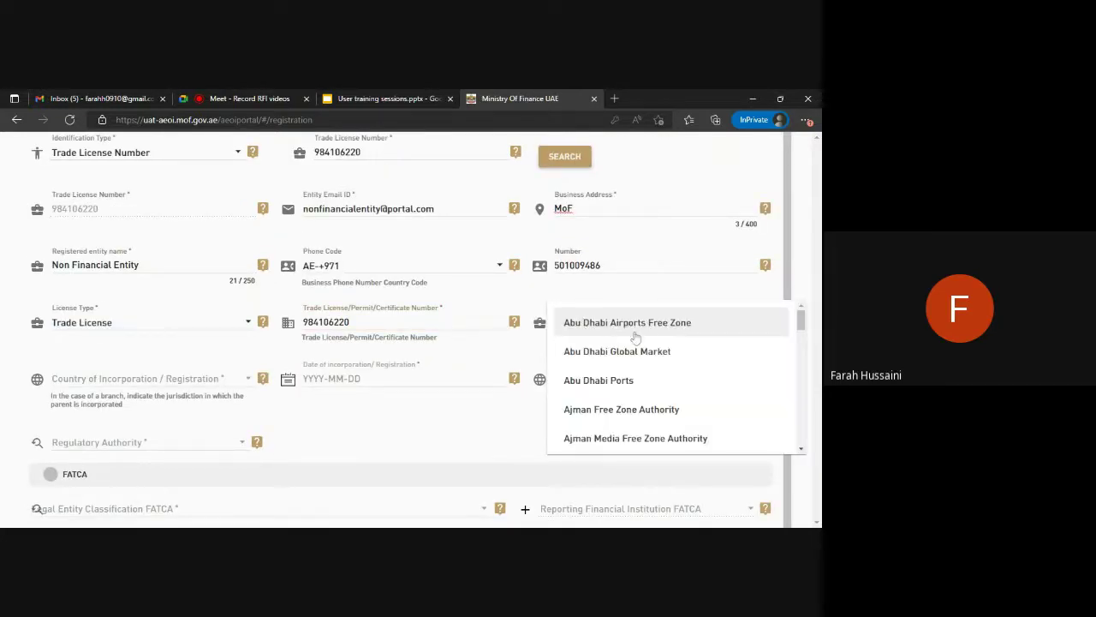
pyautogui.scroll(-3, 649, 365)
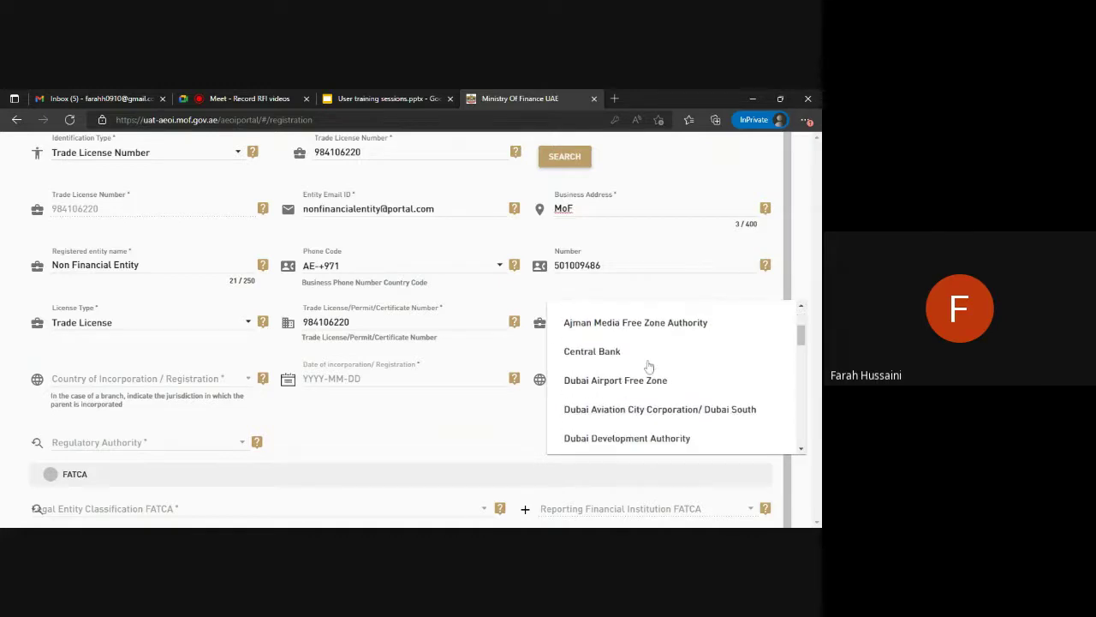
pyautogui.scroll(-1, 685, 403)
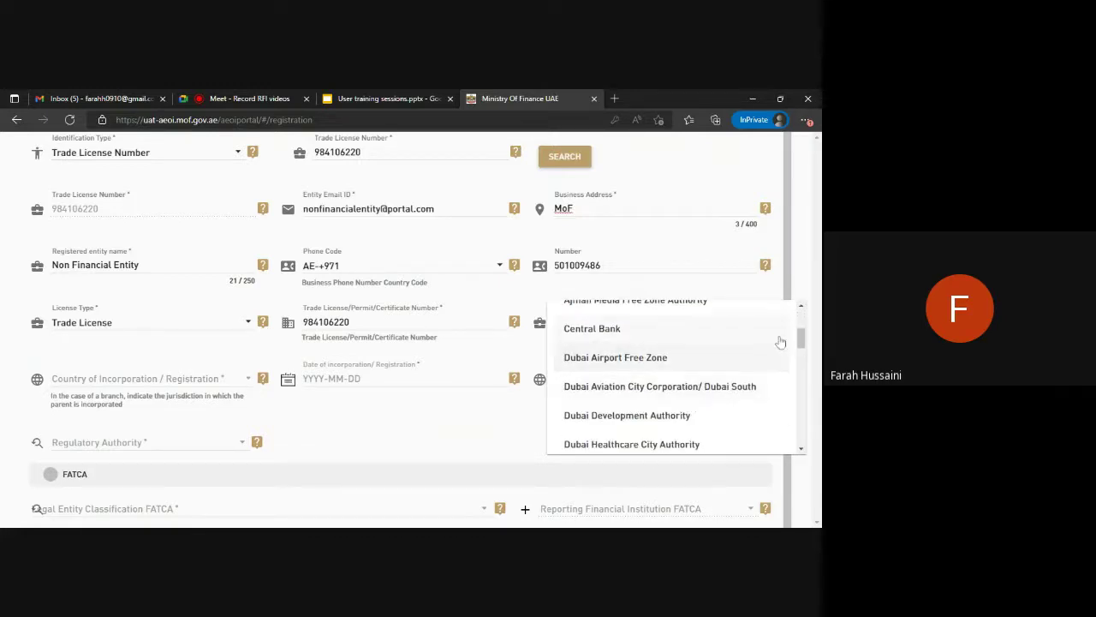
pyautogui.moveTo(801, 341); pyautogui.dragTo(803, 366)
pyautogui.click(710, 380)
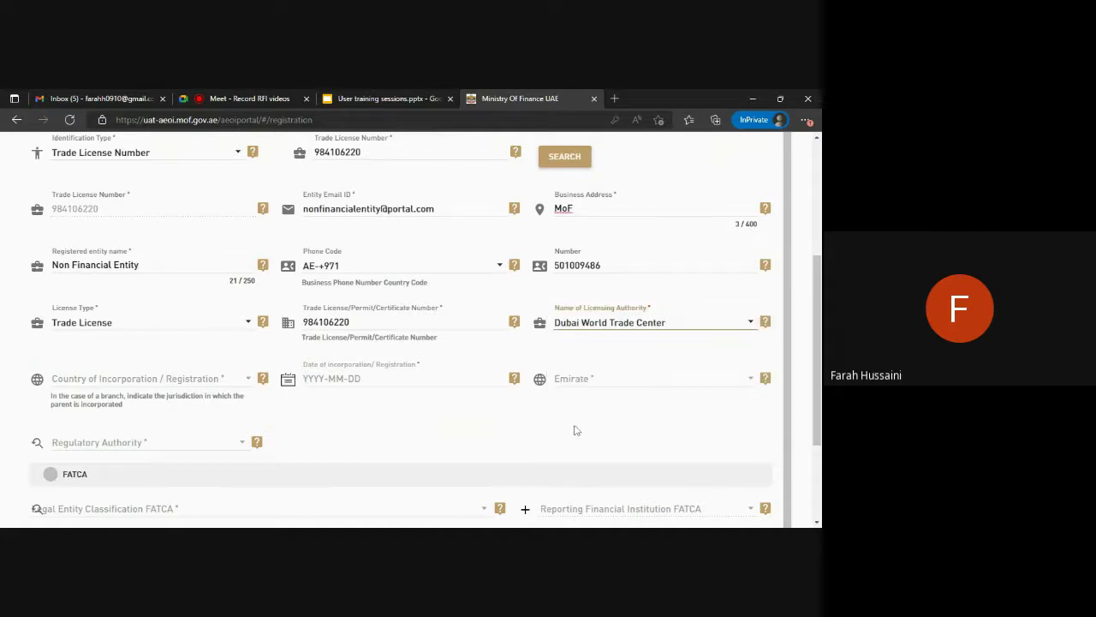
# Set incorporation country to United Arab Emirates, date 2002-02-02, emirate DUBAI.
pyautogui.click(161, 384)
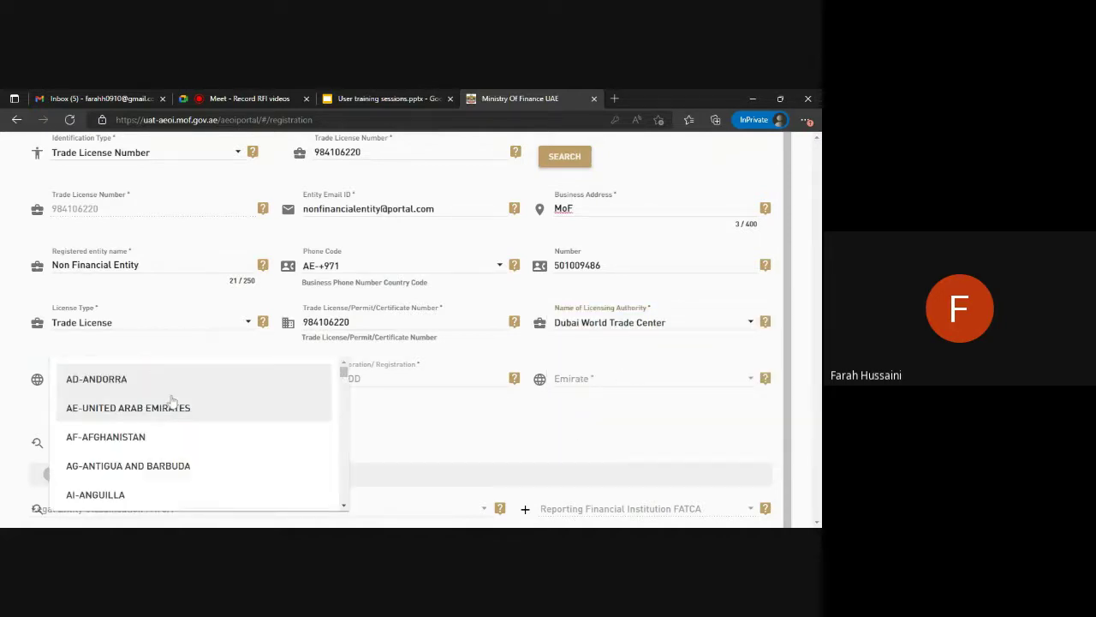
pyautogui.click(183, 406)
pyautogui.click(350, 383)
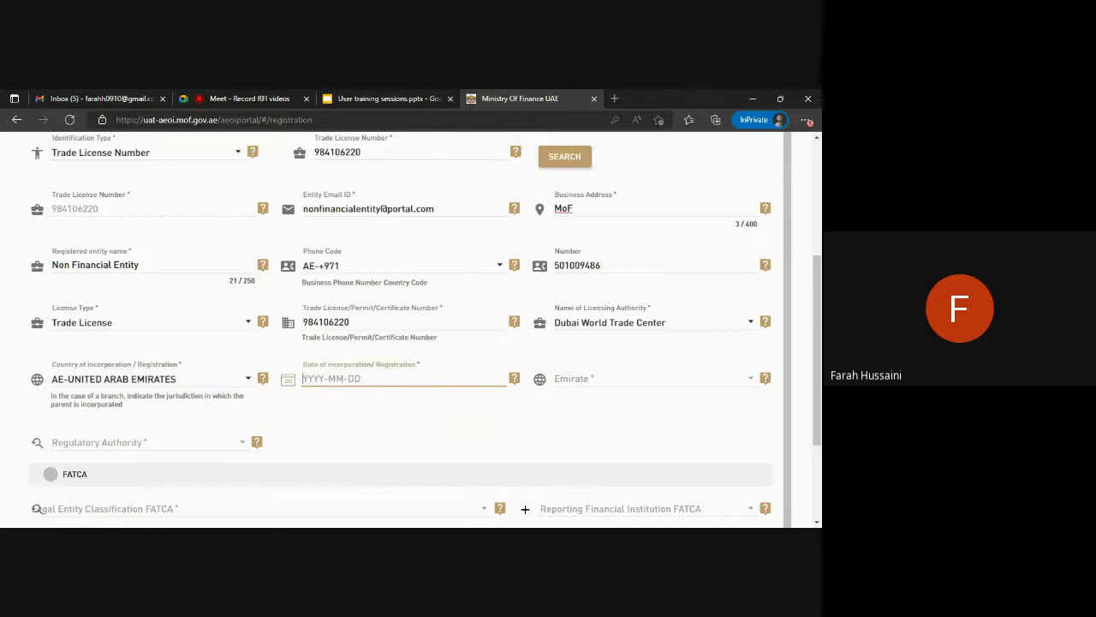
pyautogui.write('2002-02-02')
pyautogui.click(664, 387)
pyautogui.click(651, 385)
pyautogui.scroll(-2, 475, 415)
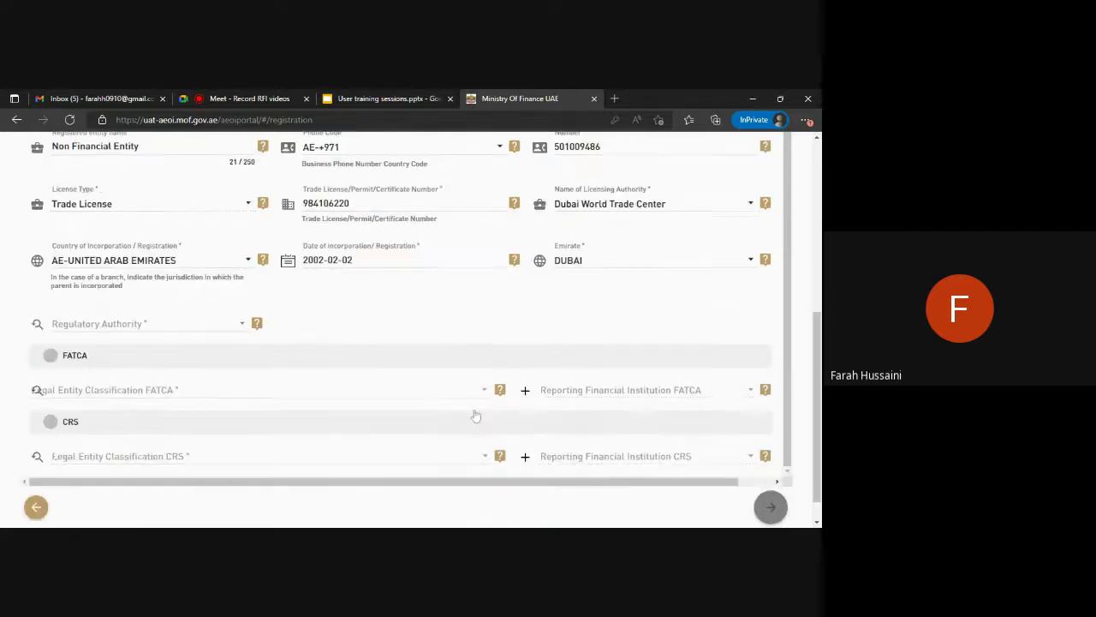
# Set Regulatory Authority to NA, FATCA classification to Active NFFE, and CRS classification to Active NFE.
pyautogui.click(216, 330)
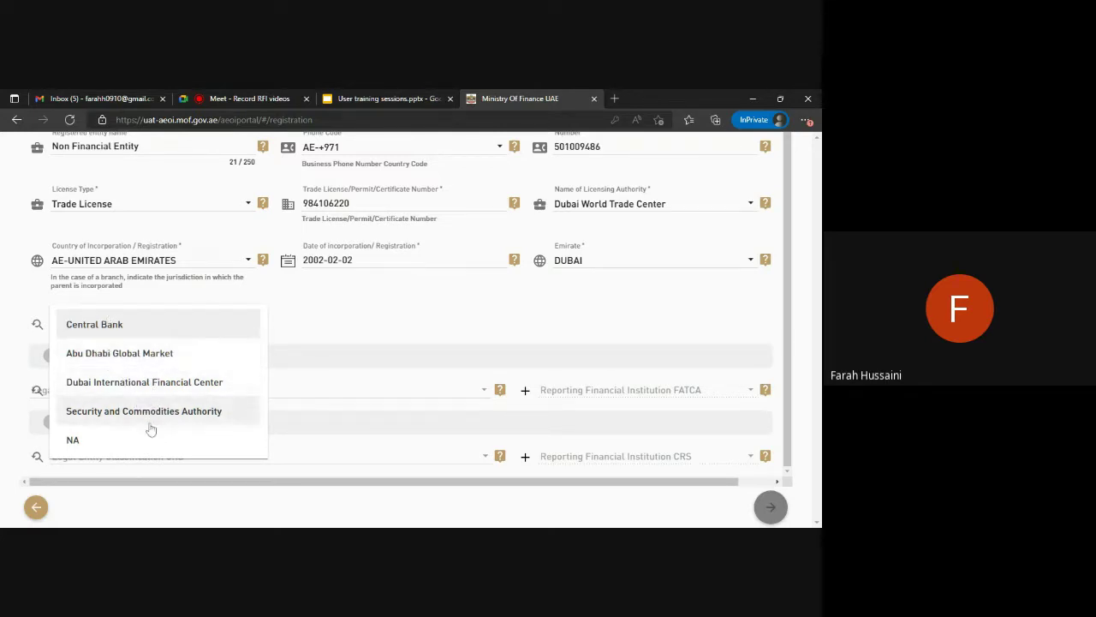
pyautogui.click(76, 438)
pyautogui.scroll(-1, 373, 317)
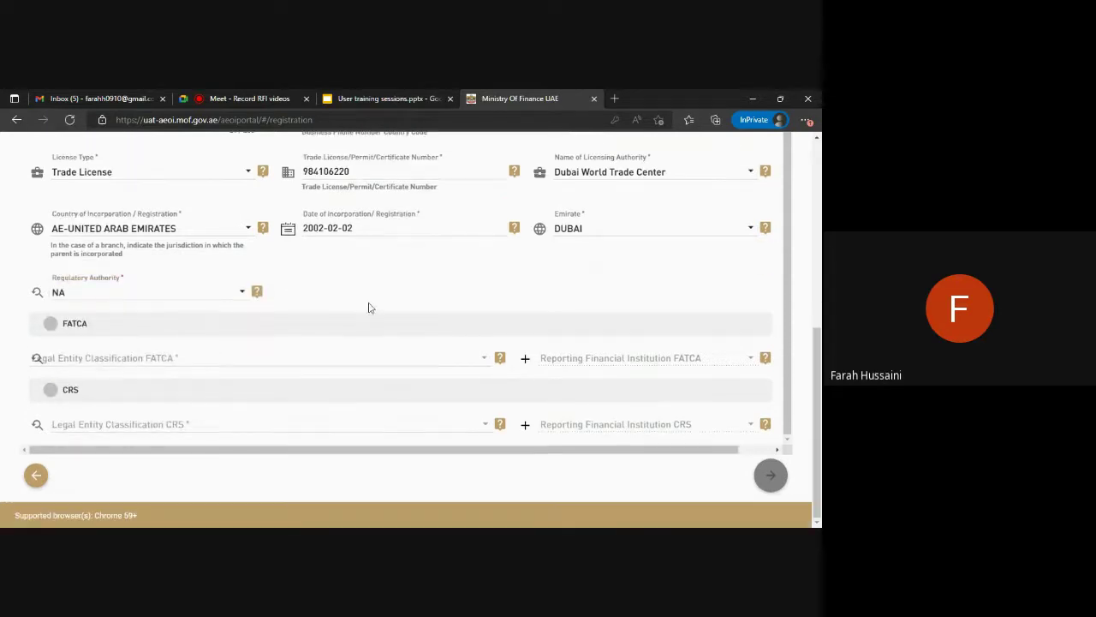
pyautogui.click(394, 360)
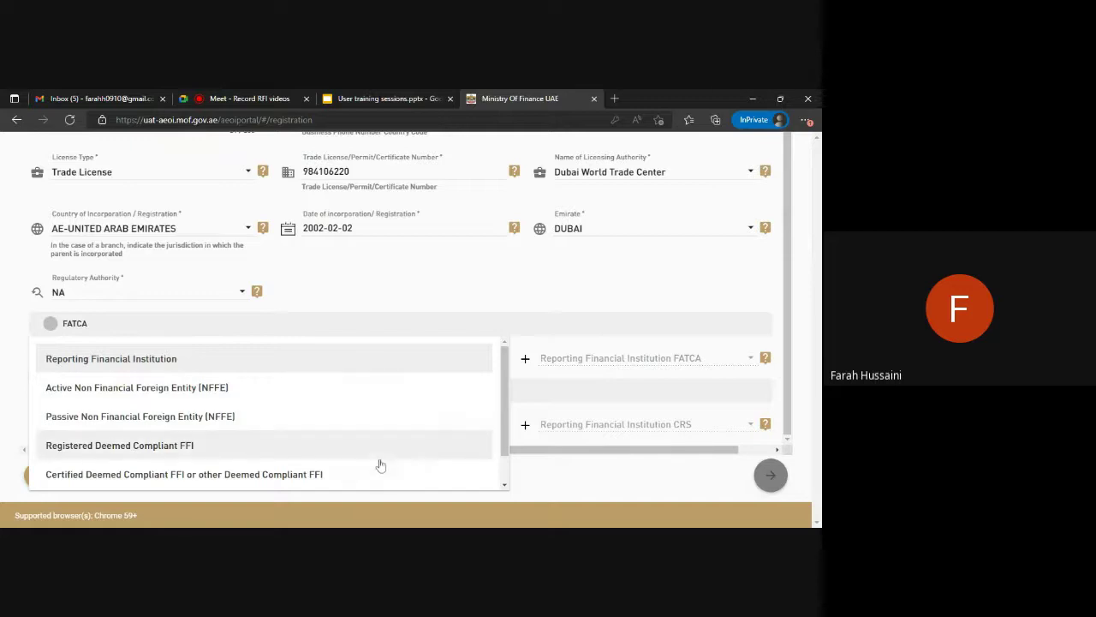
pyautogui.click(370, 387)
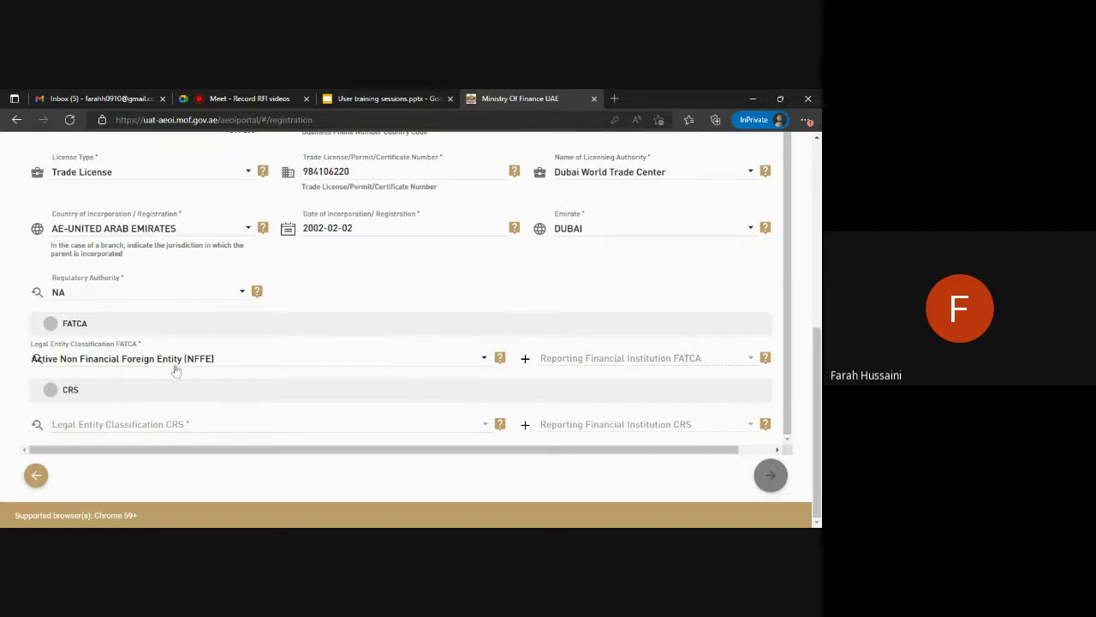
pyautogui.click(217, 425)
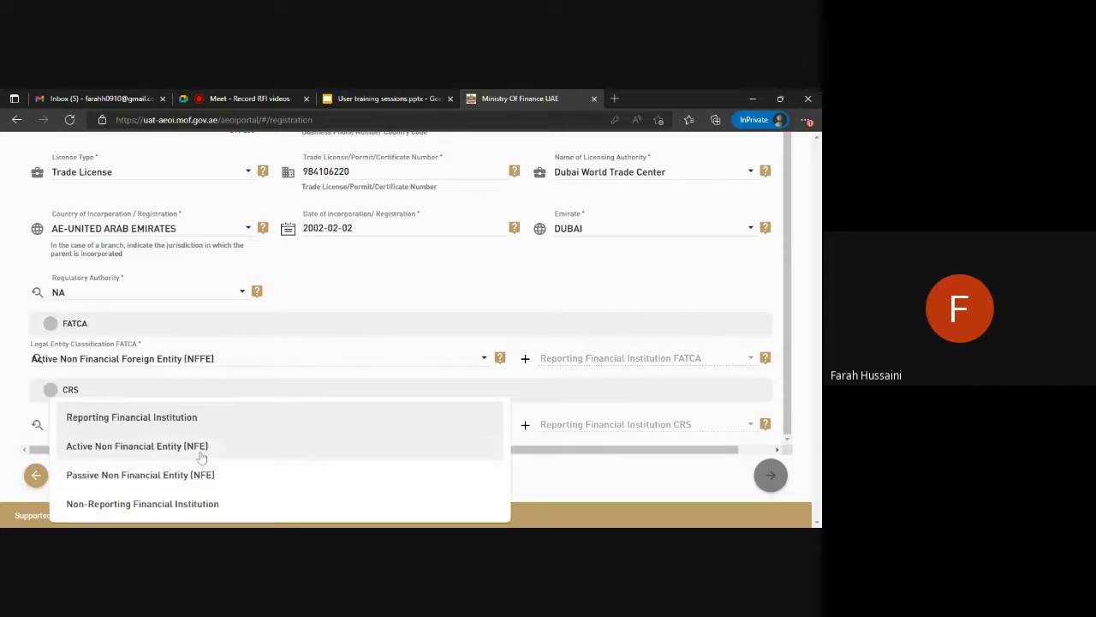
pyautogui.click(223, 447)
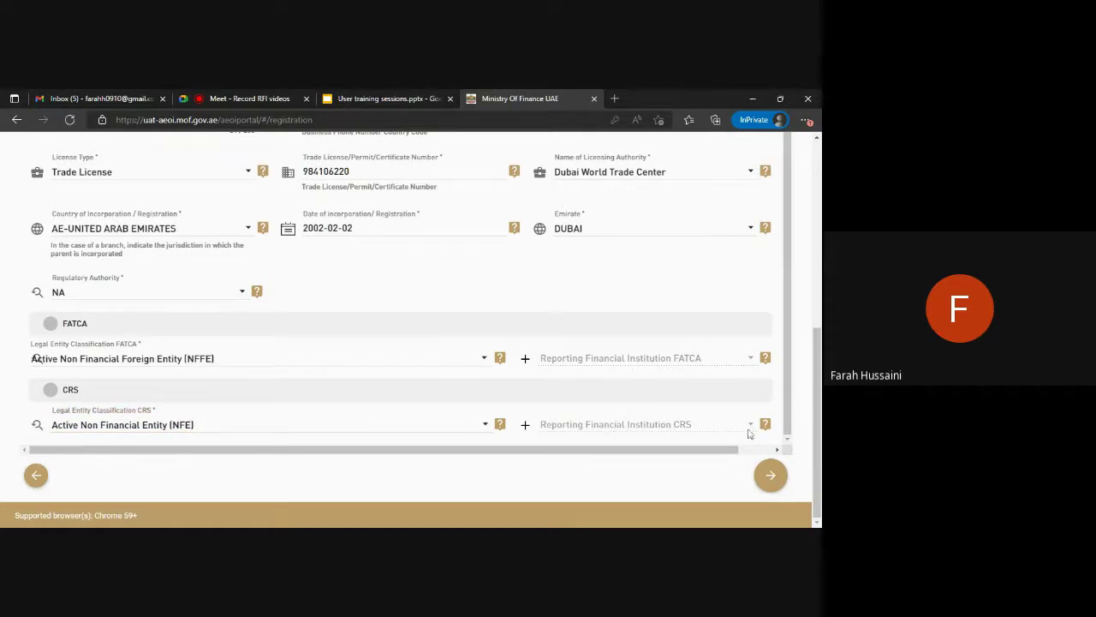
# Attach Cirrus_assessment (1).pdf as Non Financial Entity's Trade License document and submit the registration.
pyautogui.click(771, 476)
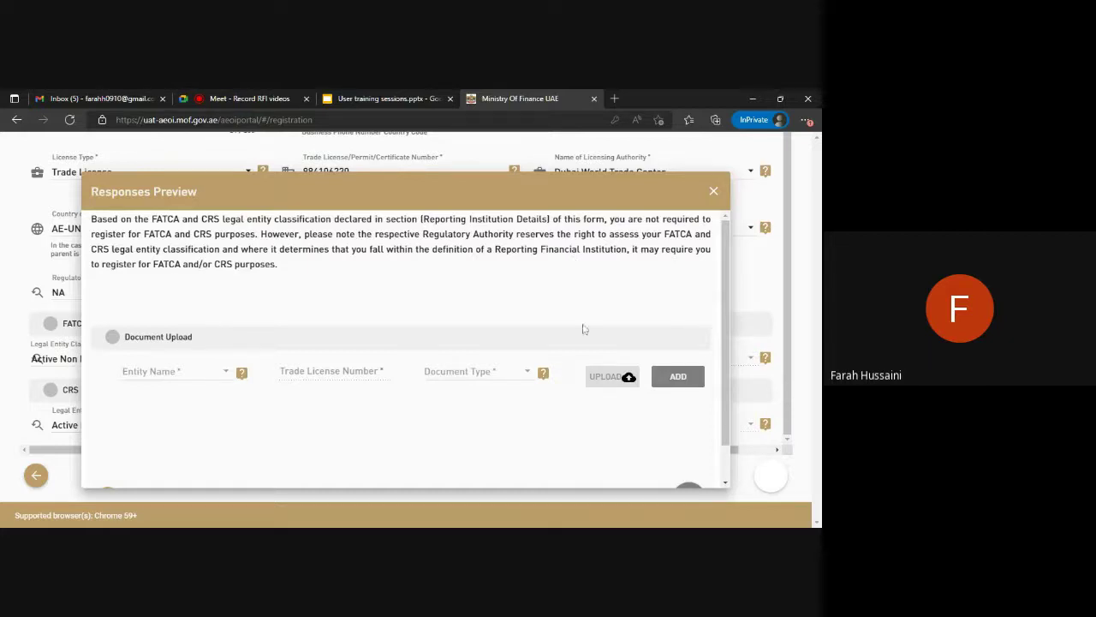
pyautogui.click(176, 377)
pyautogui.click(180, 374)
pyautogui.click(445, 375)
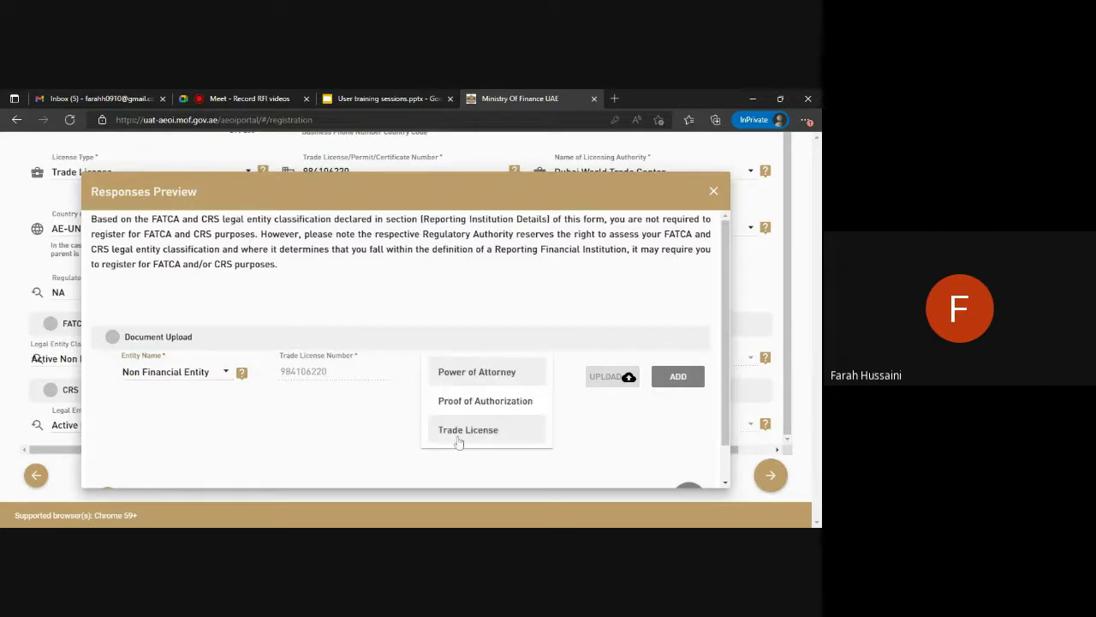
pyautogui.click(459, 432)
pyautogui.click(603, 385)
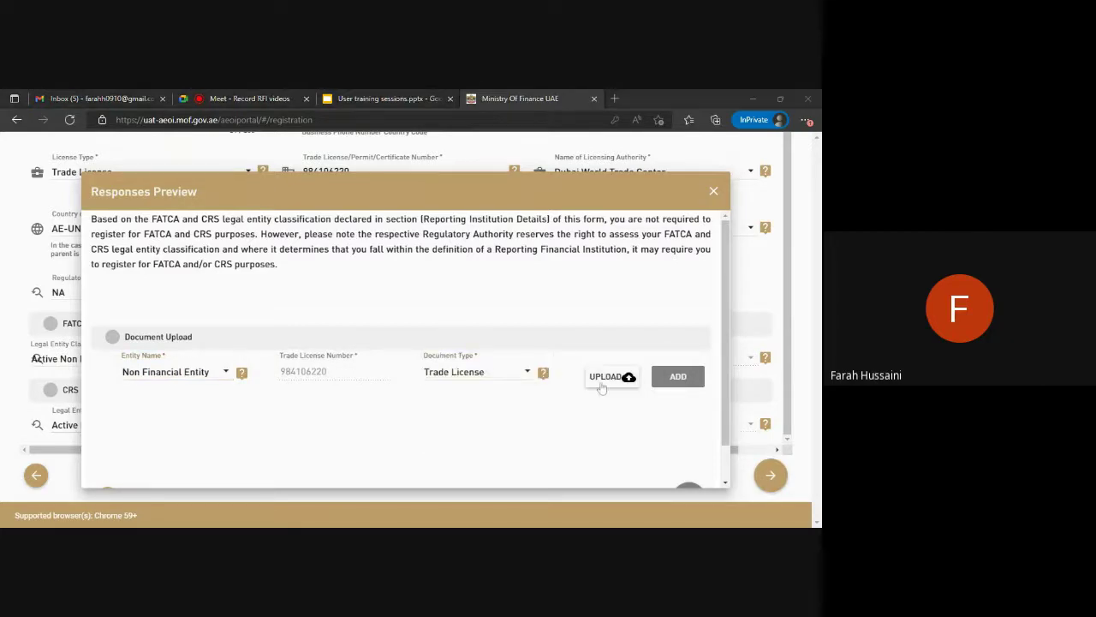
pyautogui.click(678, 378)
pyautogui.scroll(-1, 658, 348)
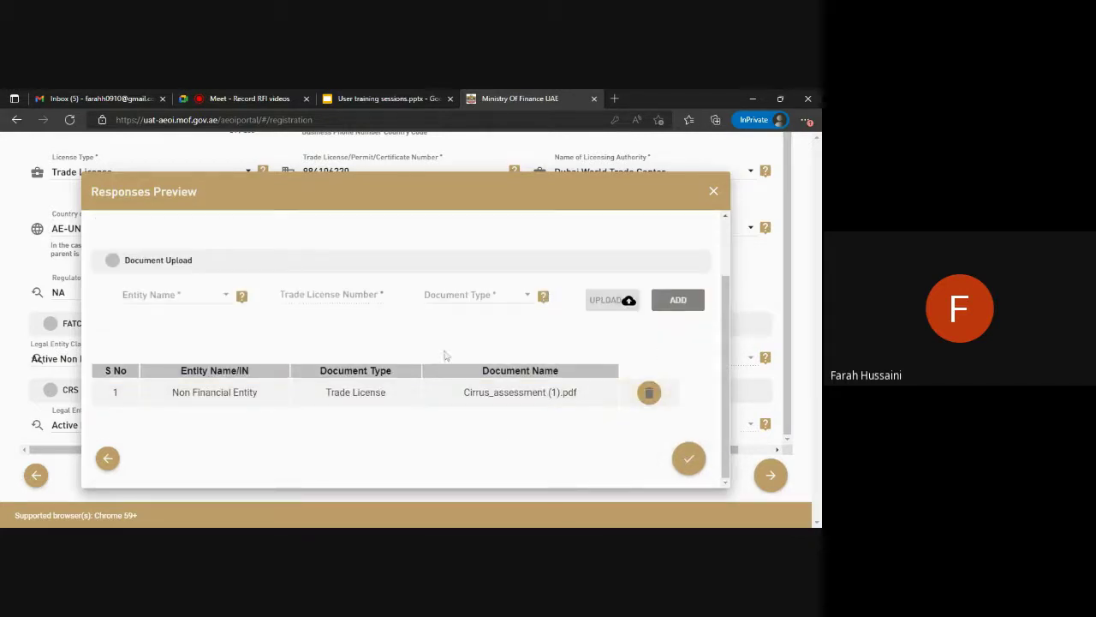
pyautogui.click(689, 458)
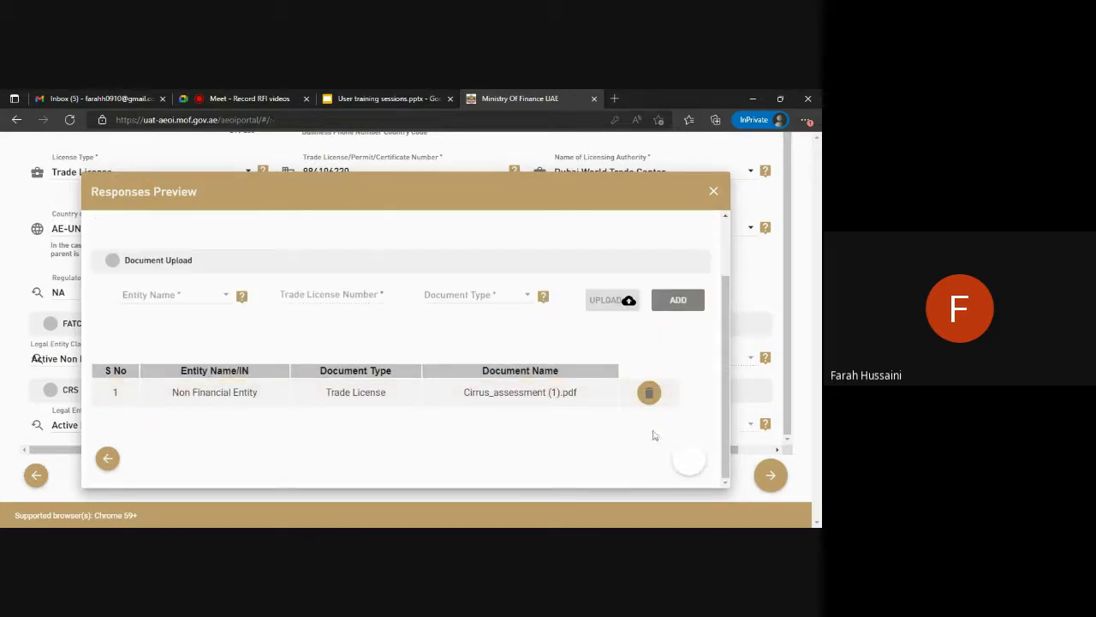